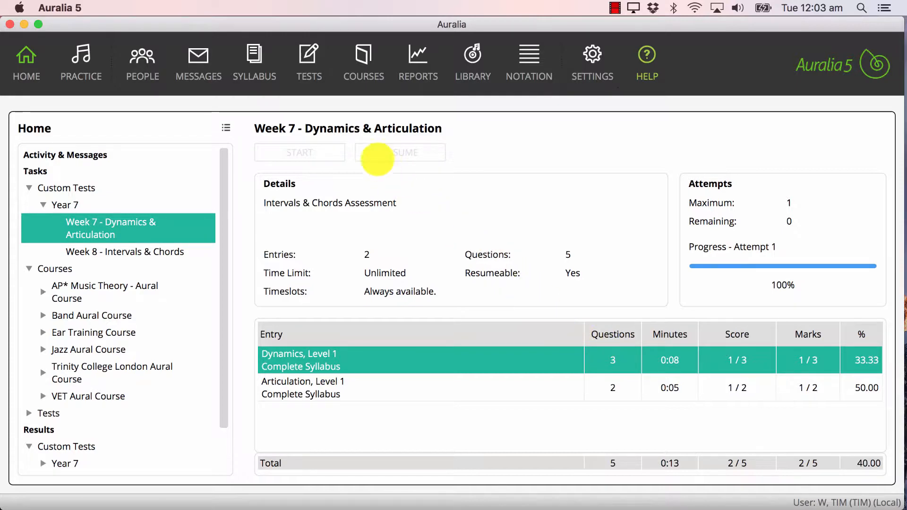
- Set the maximum attempts for the Week 7 - Dynamics & Articulation test to 2 and return to the home page
left_click(309, 52)
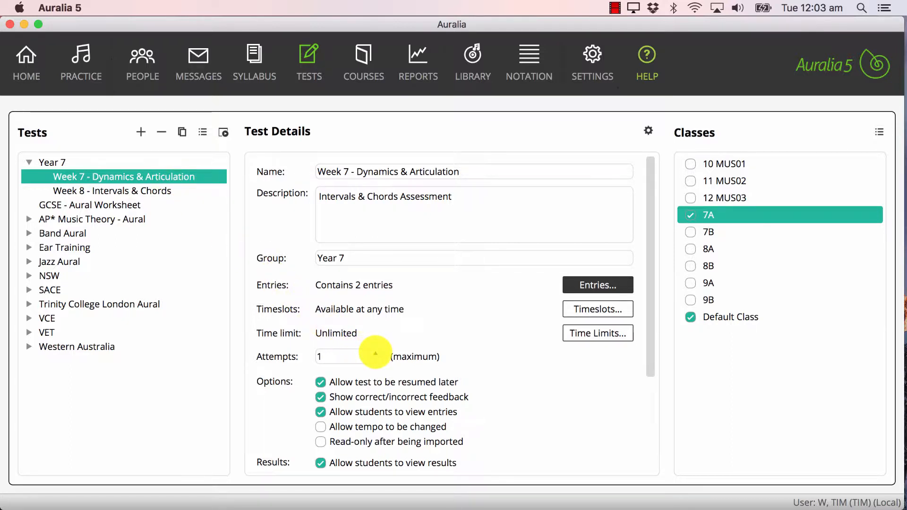
left_click(375, 354)
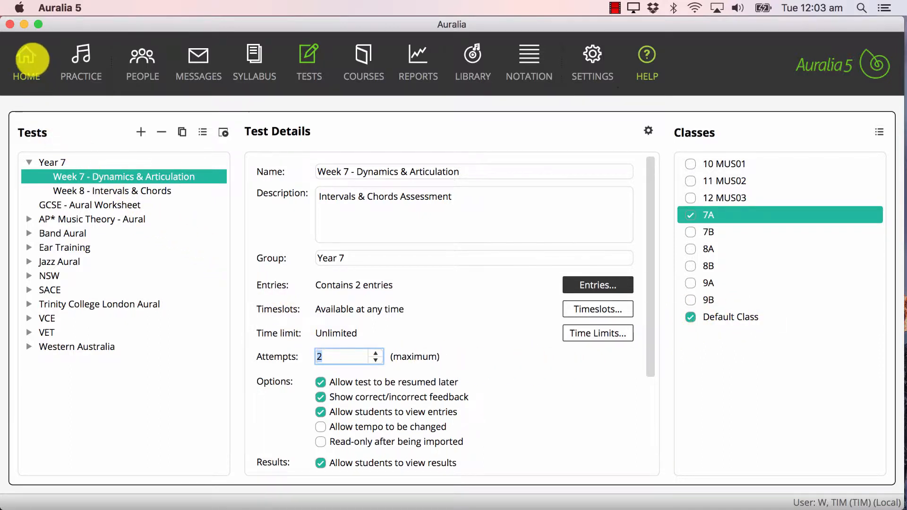
left_click(32, 59)
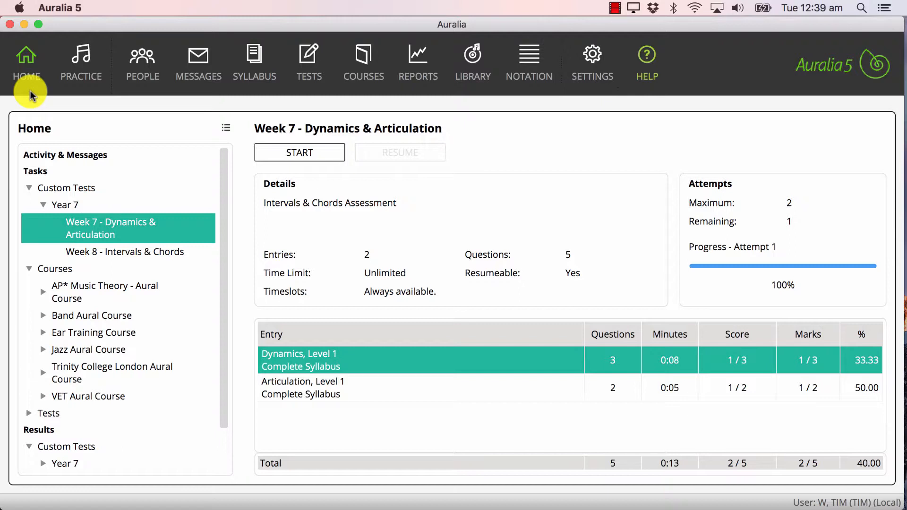
- Check the Week 8 - Intervals & Chords task details and the user details of the sixth student in class 7A
left_click(191, 254)
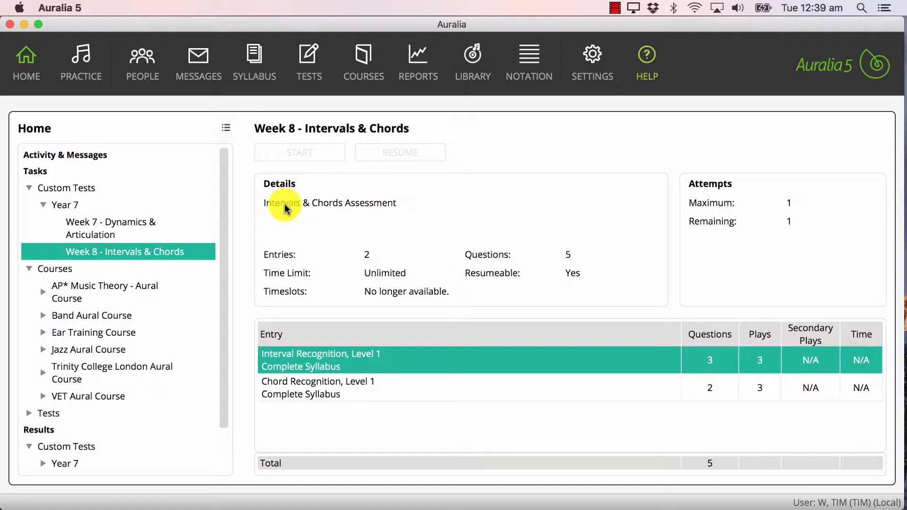
left_click(143, 66)
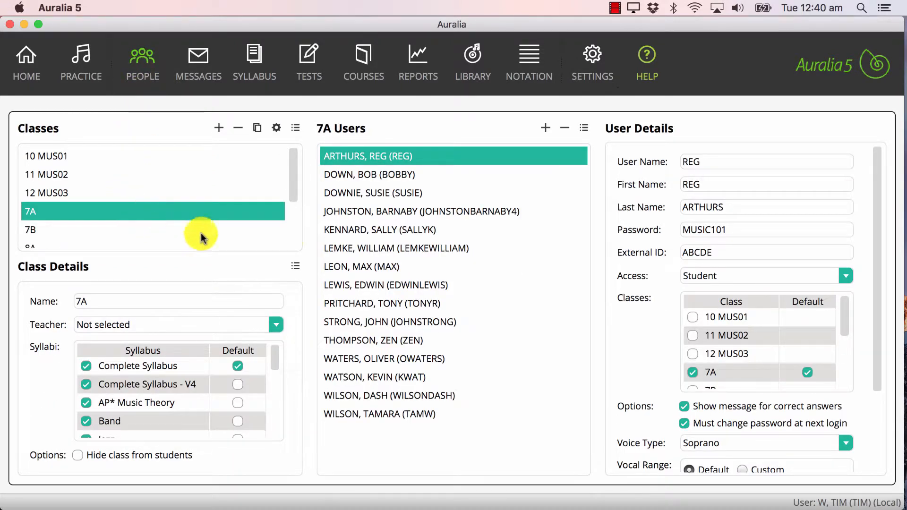
left_click(387, 249)
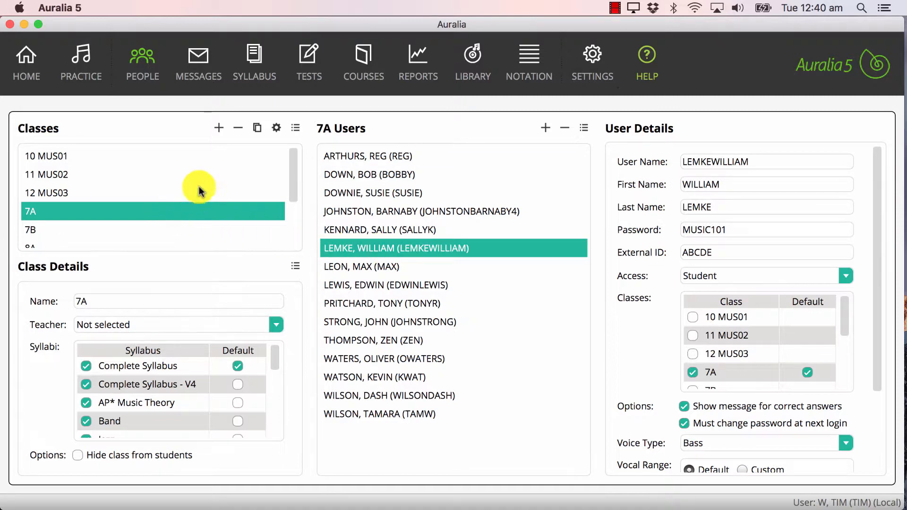
- Create a new class named 7A1 and hide it from students
left_click(219, 129)
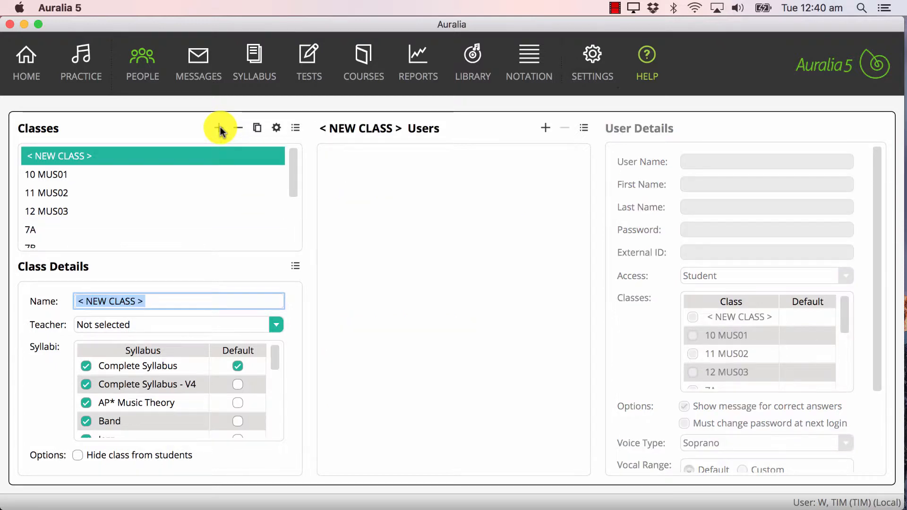
type("7A")
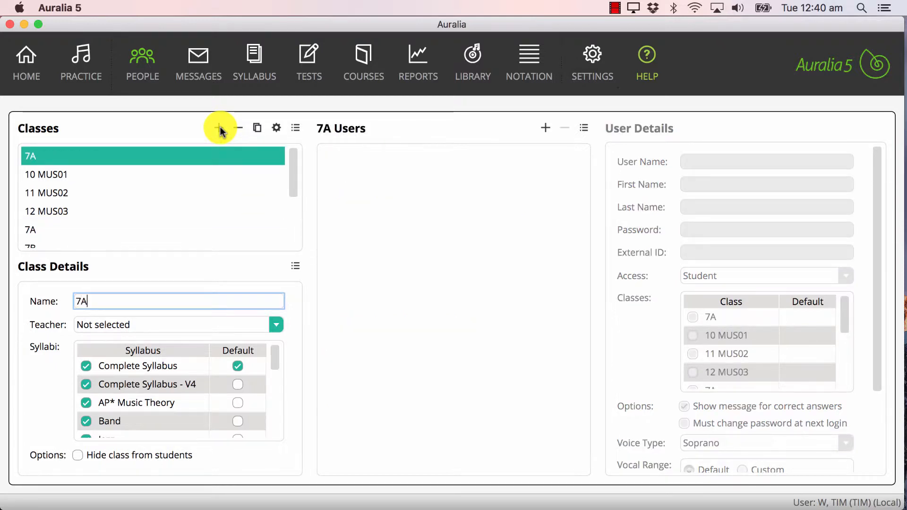
type("1")
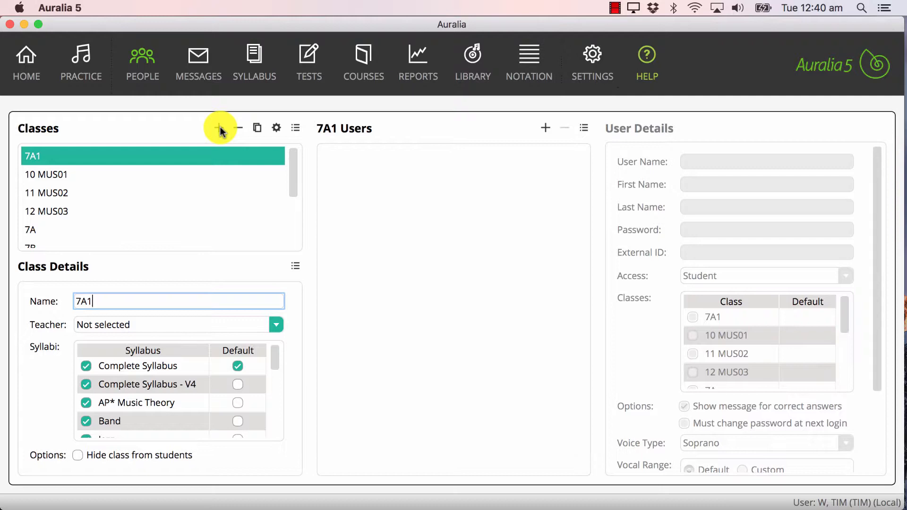
left_click(77, 455)
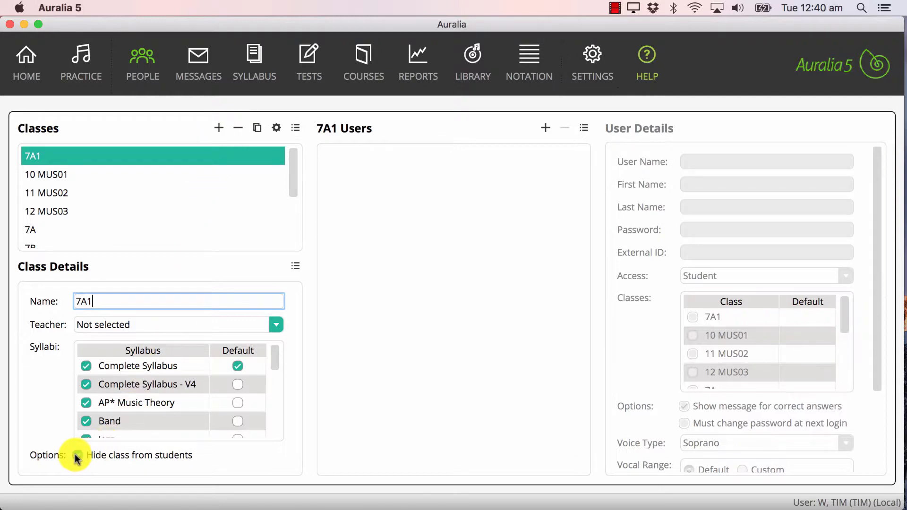
- Add the sixth student in class 7A to class 7A1 while keeping the 7A membership
left_click(75, 229)
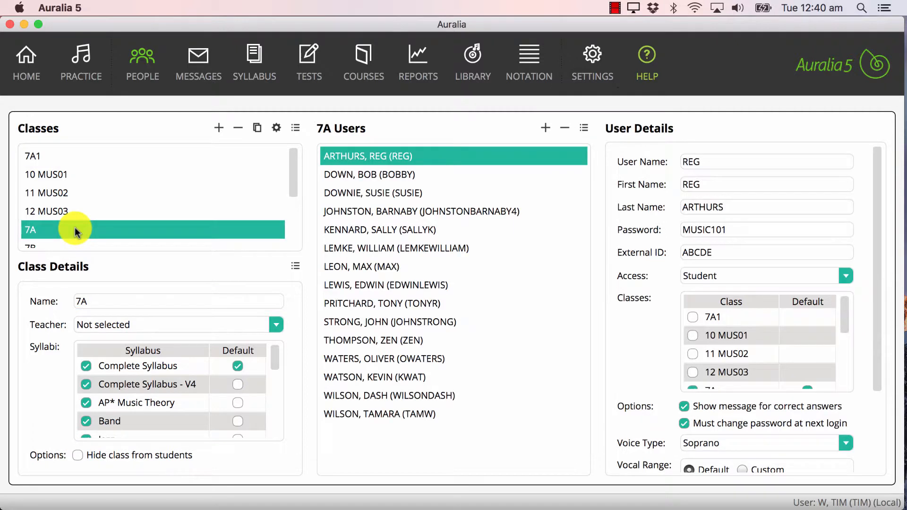
left_click(389, 249)
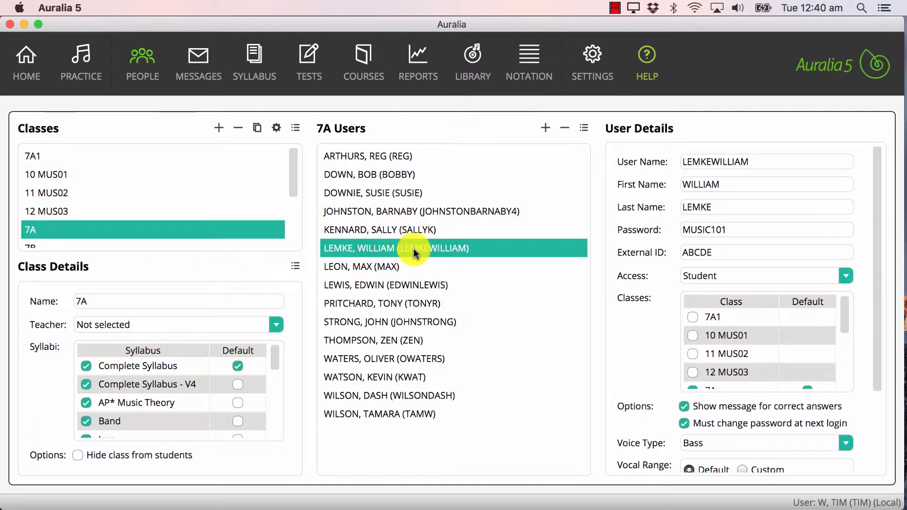
left_click(692, 318)
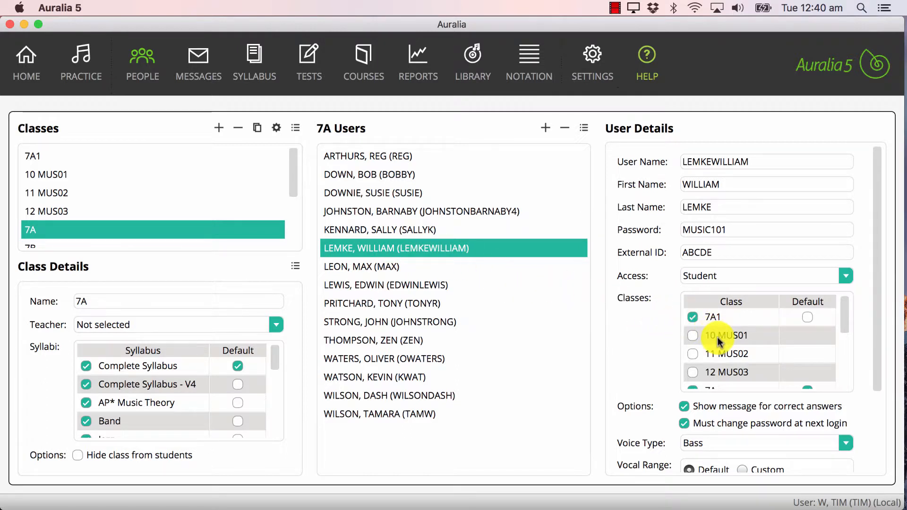
scroll(718, 339, "down", 3)
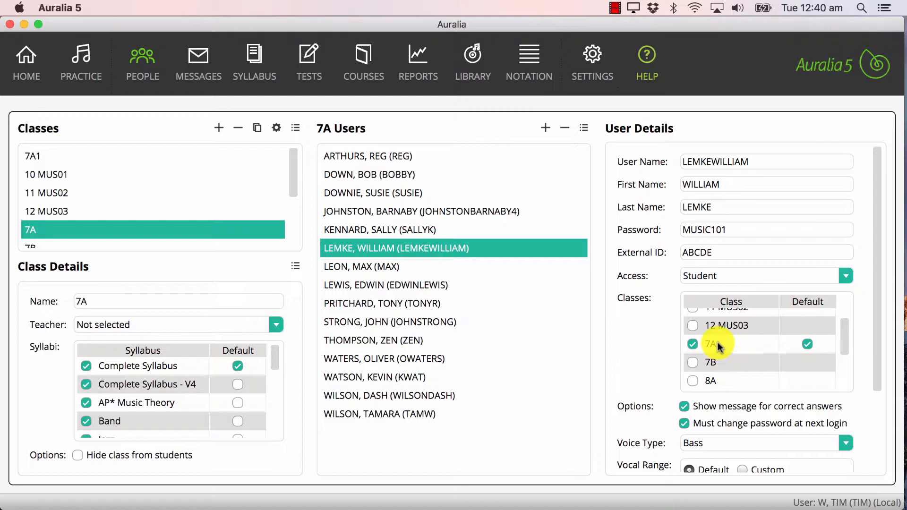
- Review the class memberships of the seventh student in class 7A
left_click(375, 264)
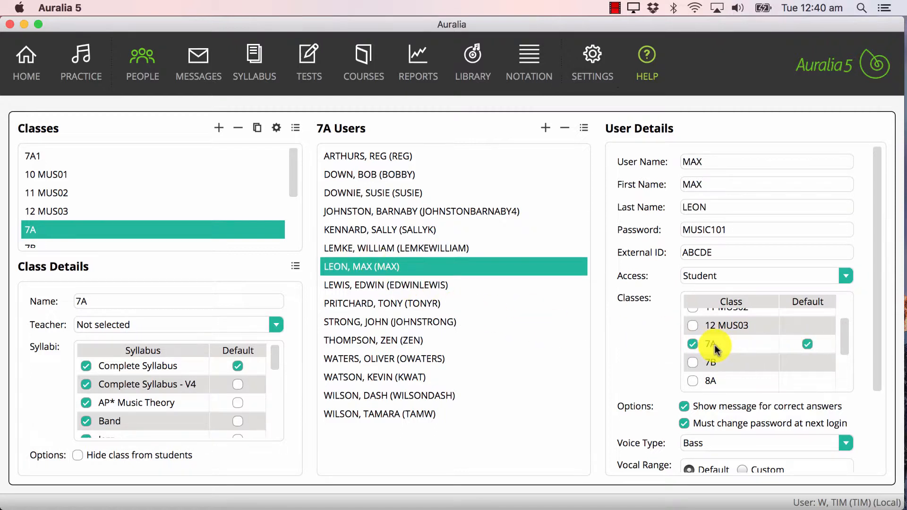
scroll(714, 344, "up", 3)
scroll(713, 345, "down", 3)
scroll(713, 344, "up", 3)
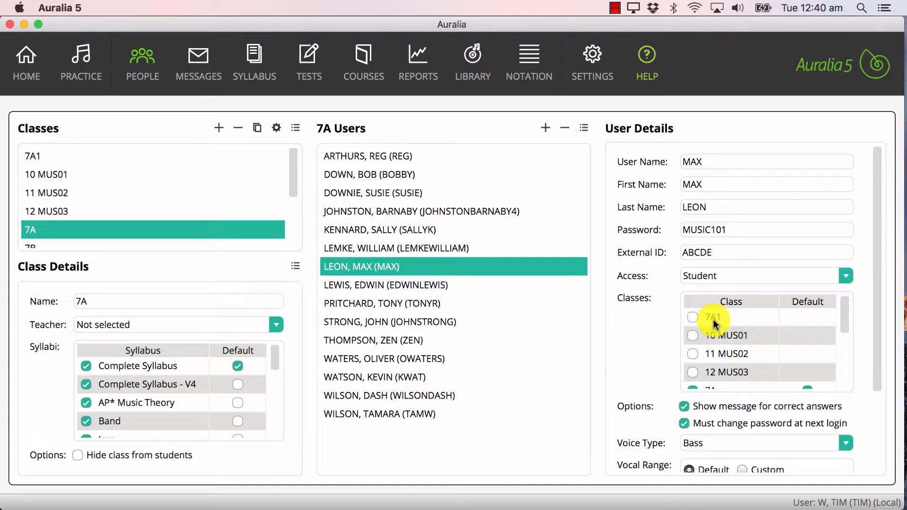
- Make a copy of the Week 8 - Intervals & Chords test
left_click(304, 64)
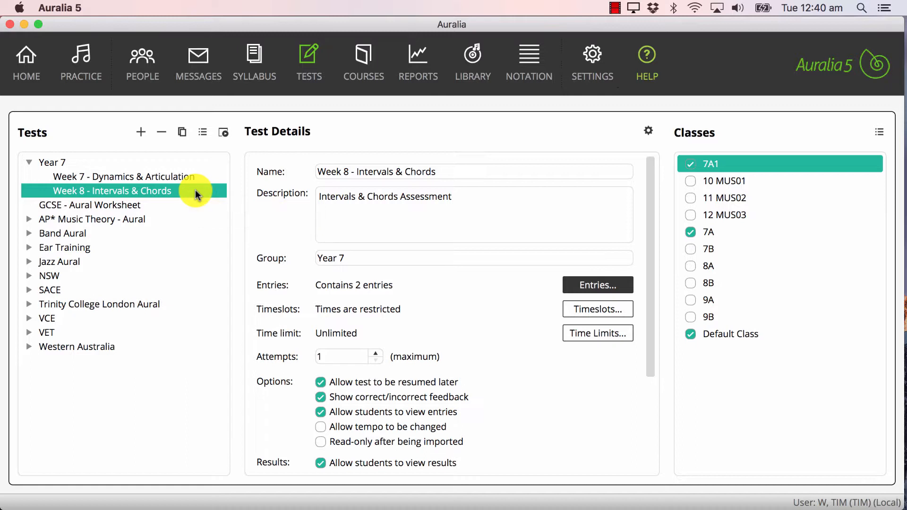
left_click(182, 134)
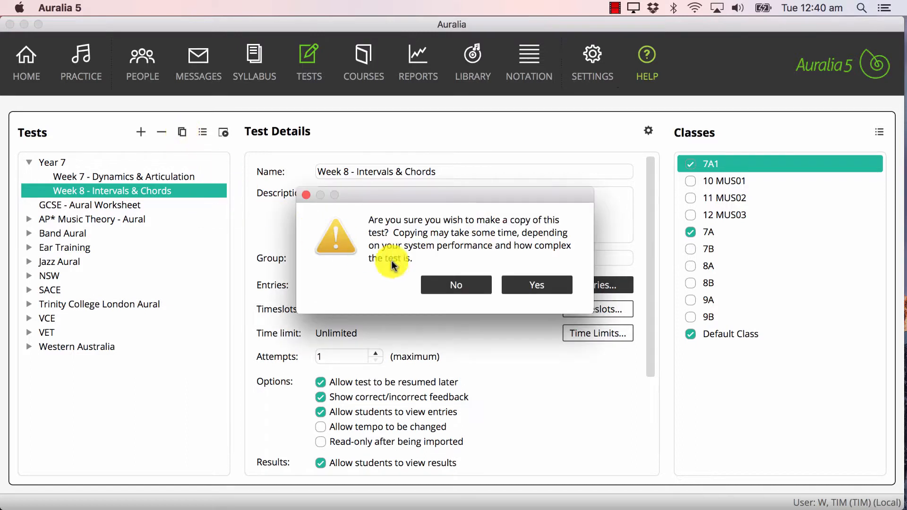
left_click(537, 284)
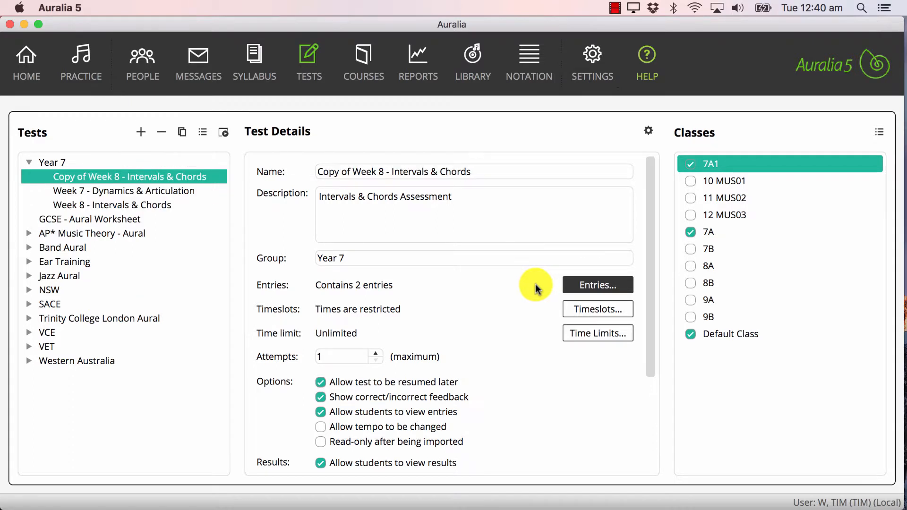
- Rename the copied test "Week 8 - Intervals & Chords - Take 2" and unassign it from class 7A
left_click_drag(353, 173, 317, 172)
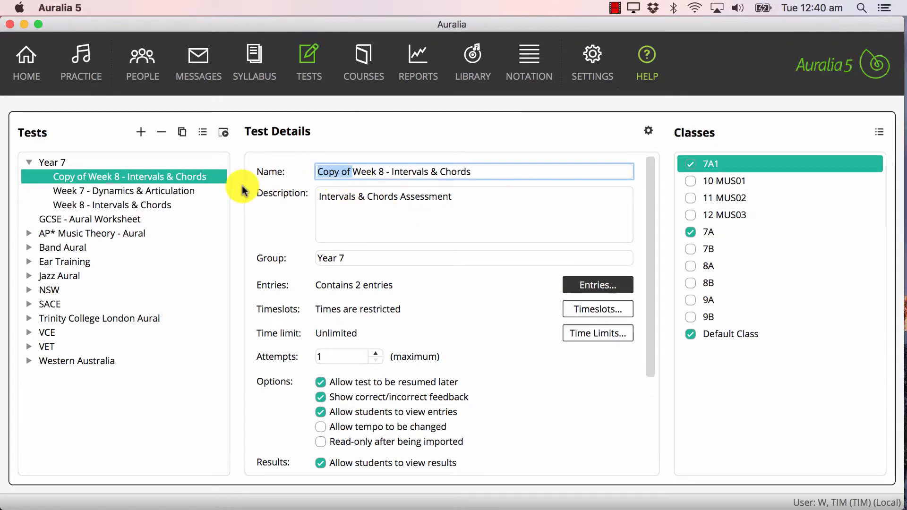
key("BackSpace")
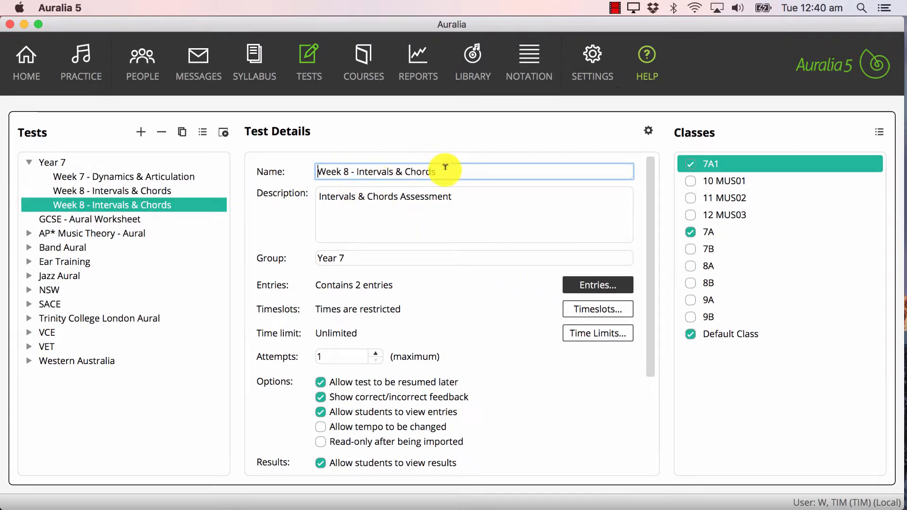
type("- ")
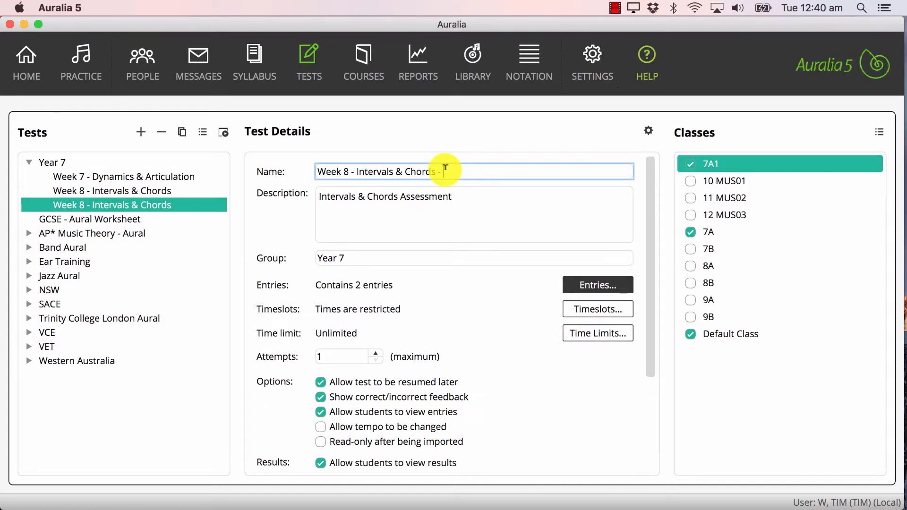
type("Take 2")
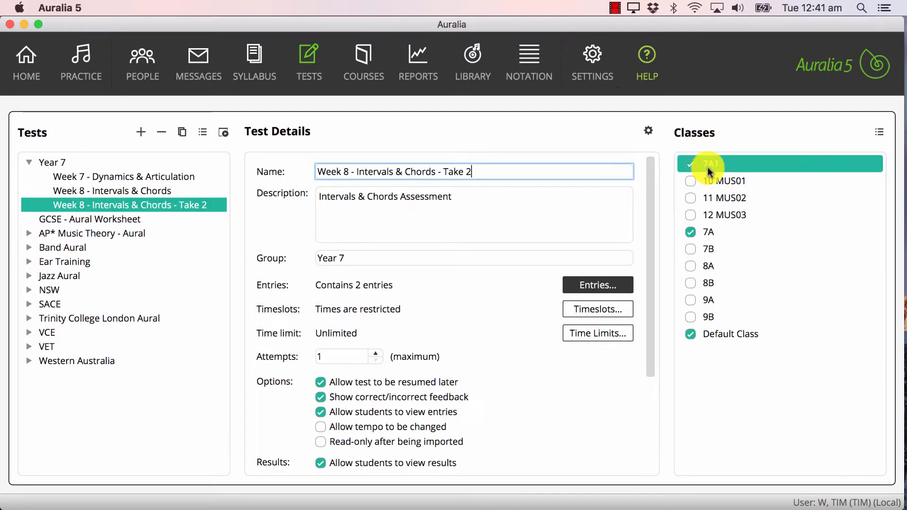
left_click(706, 234)
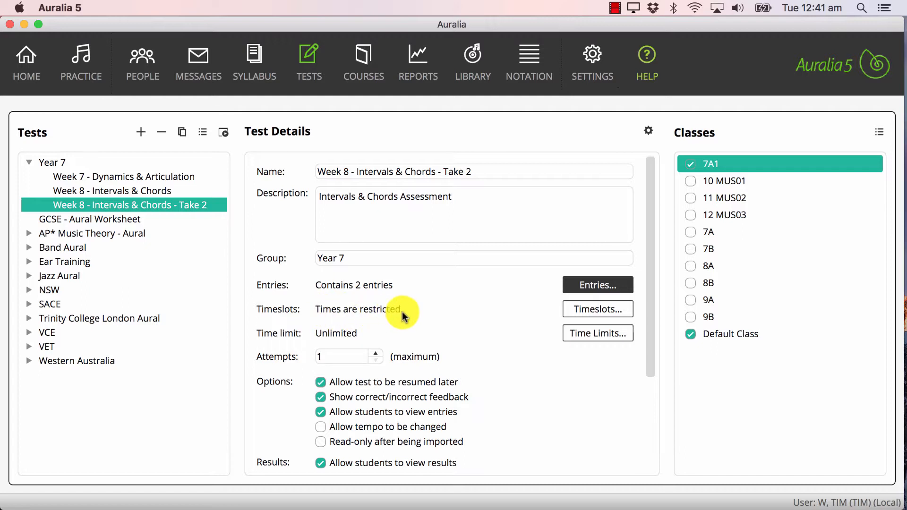
- Add a second date-range timeslot to the Take 2 test, starting 8/5/17 and ending 12/5/17
left_click(584, 311)
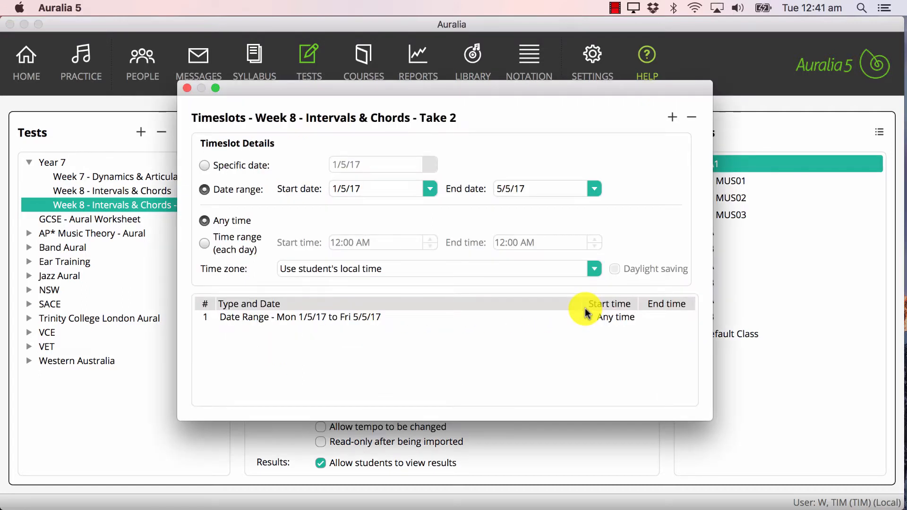
left_click(373, 317)
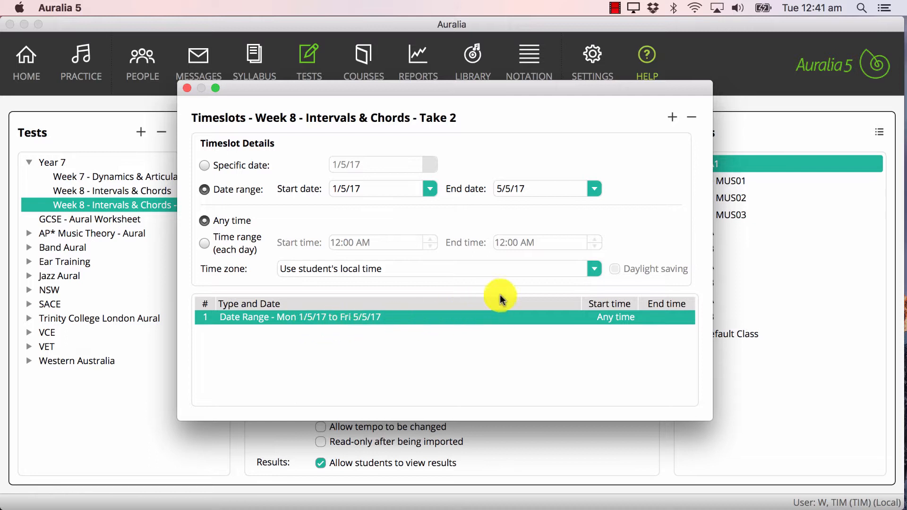
left_click(672, 118)
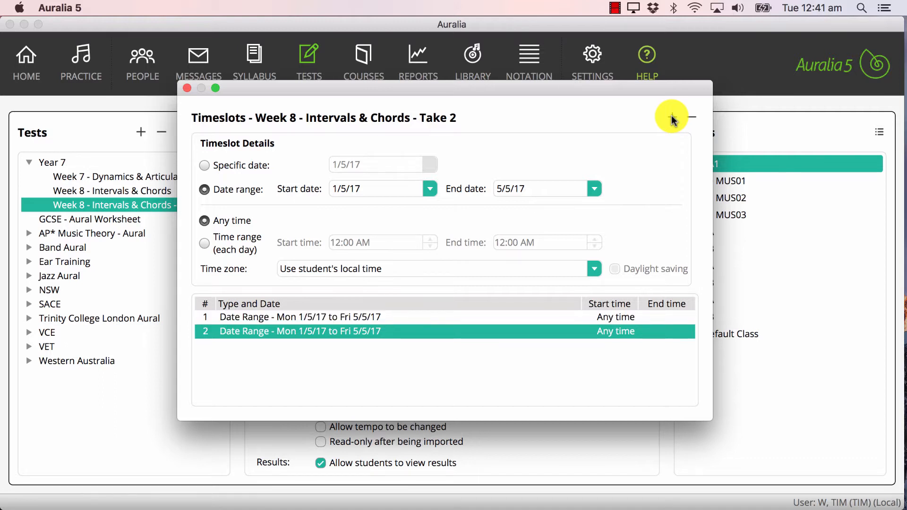
left_click(428, 190)
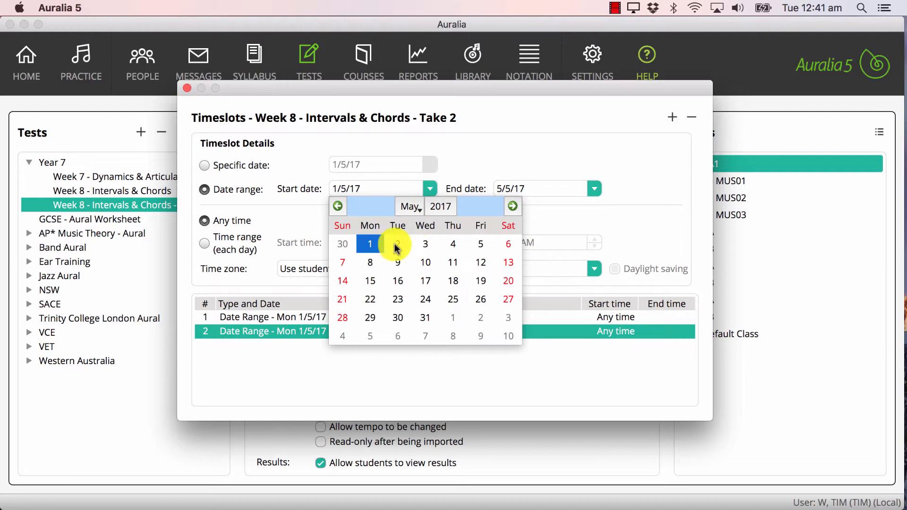
left_click(371, 263)
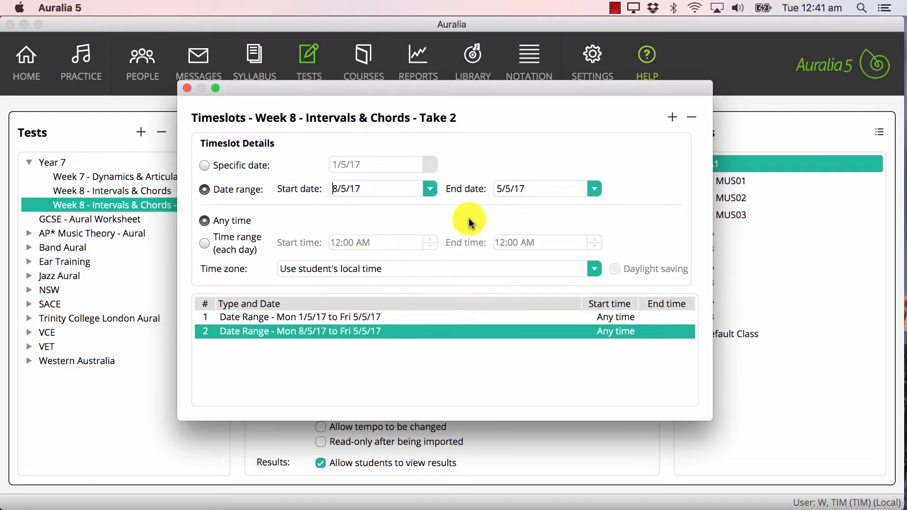
left_click(593, 189)
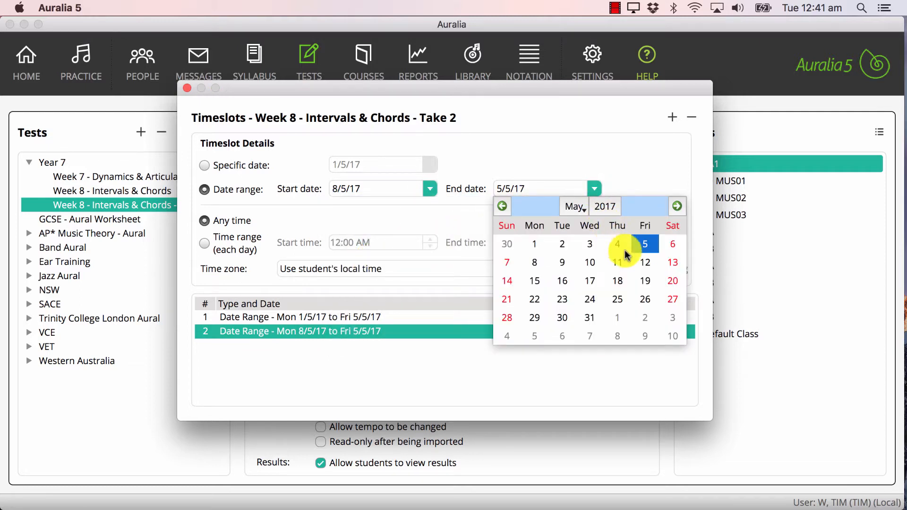
left_click(647, 263)
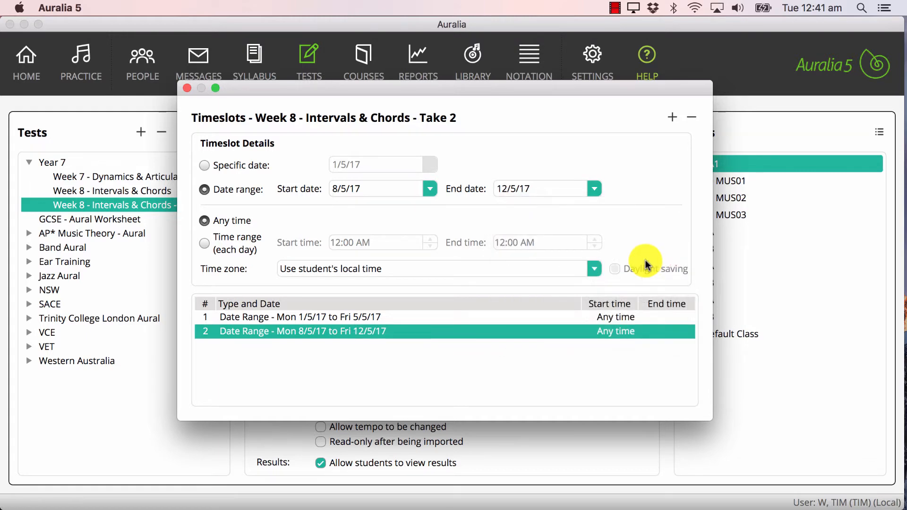
left_click(187, 89)
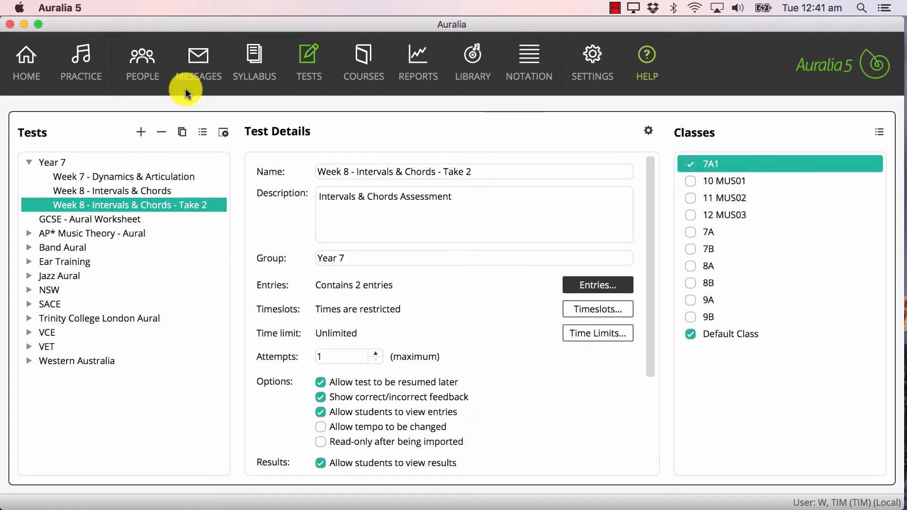
- View the Week 8 - Intervals & Chords - Take 2 test among the priority tasks on the home page
left_click(33, 63)
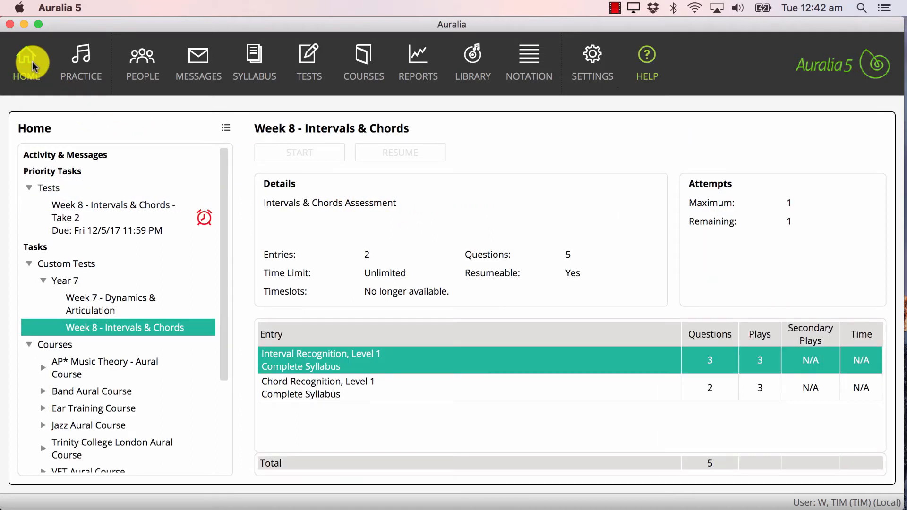
left_click(163, 219)
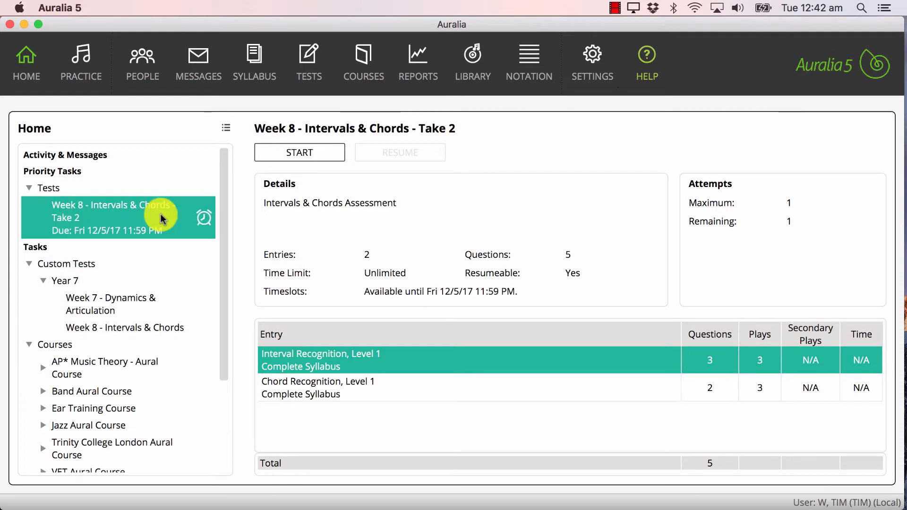